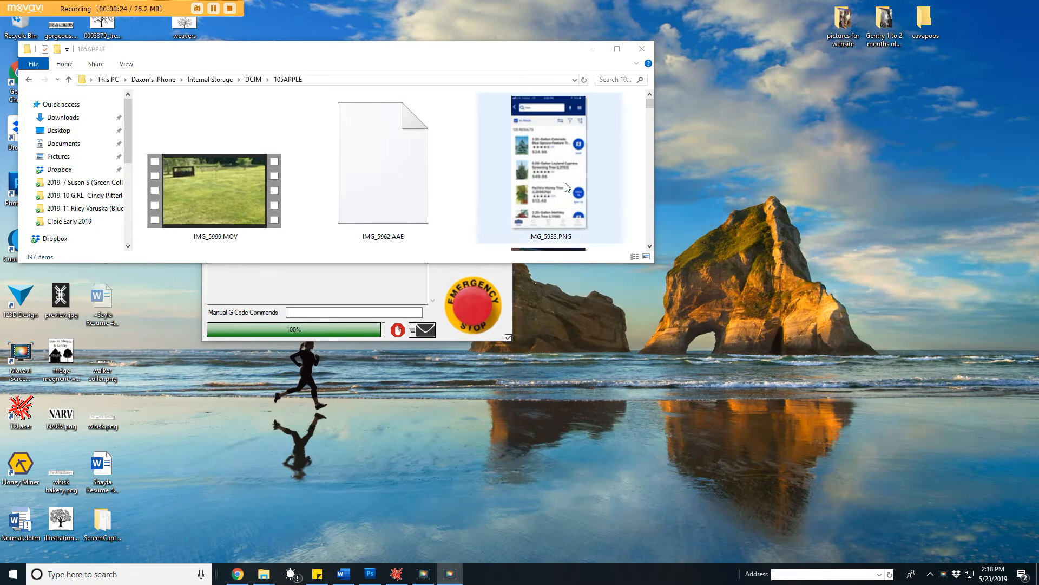
drag(550, 178, 609, 182)
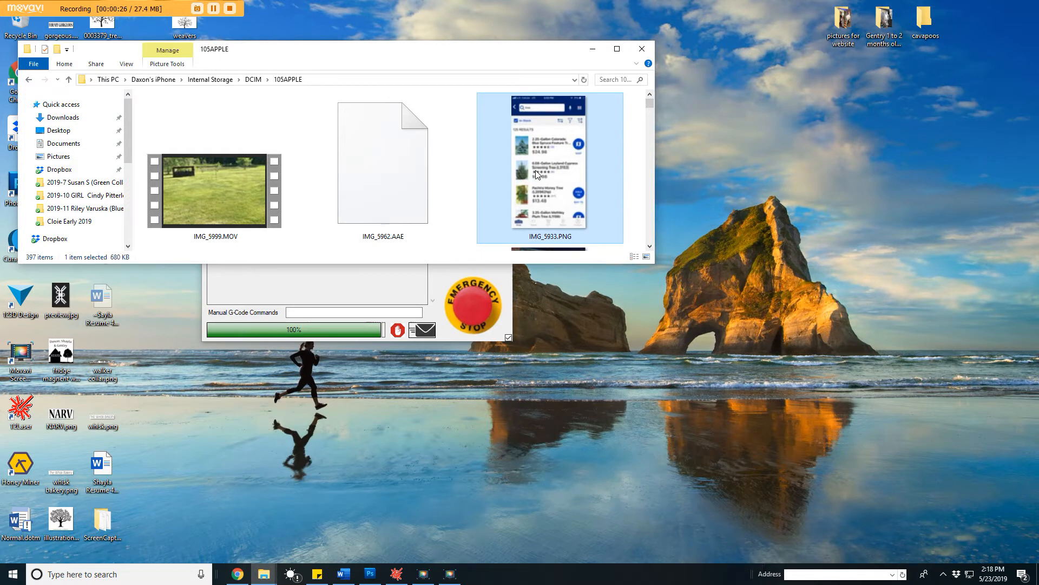
drag(608, 182, 711, 204)
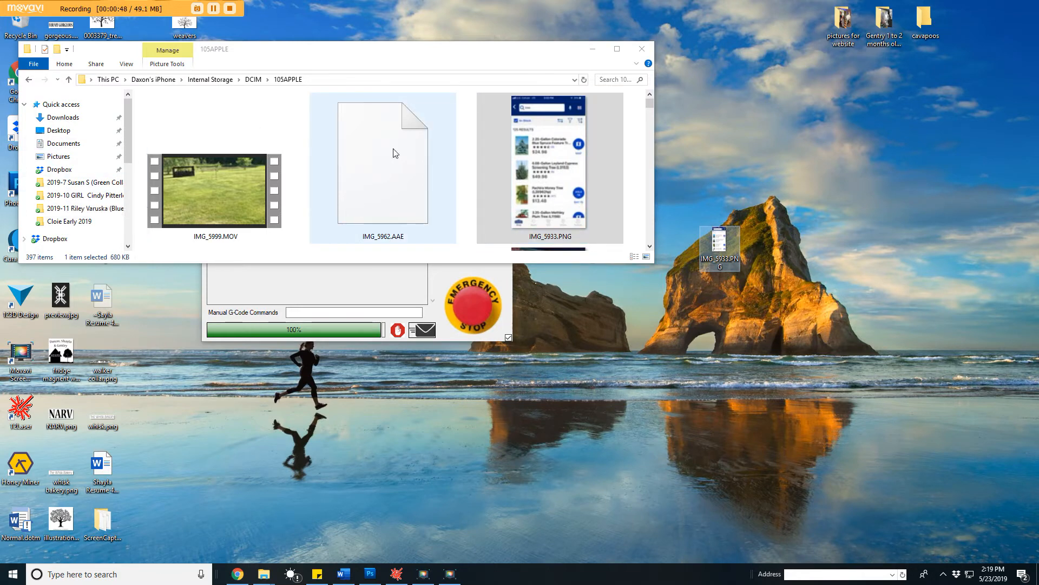
right_click(731, 261)
click(773, 526)
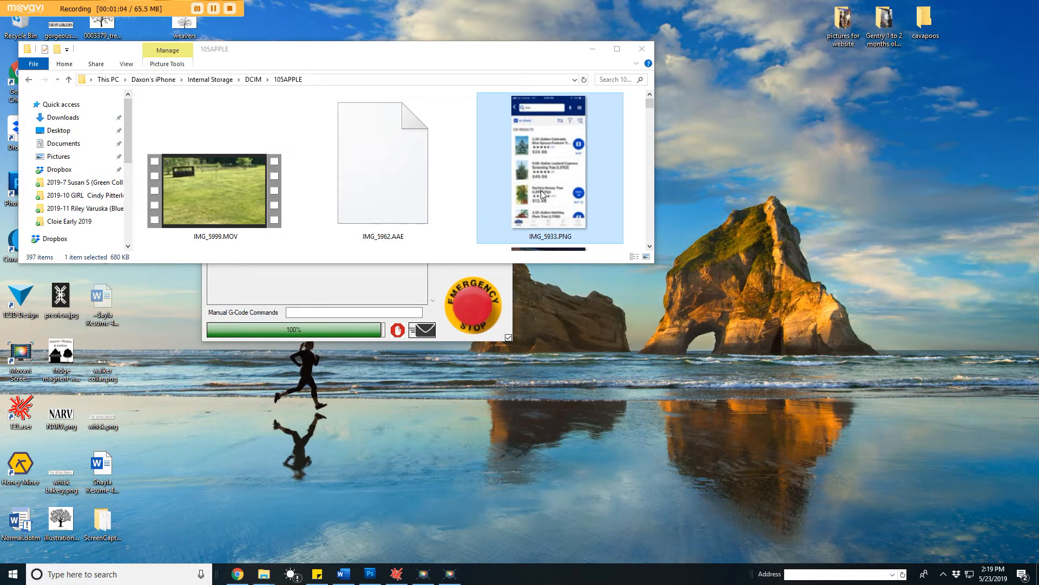
- Move IMG_5933.PNG from the iPhone folder onto the desktop via 'Move here'
drag(683, 230, 707, 237)
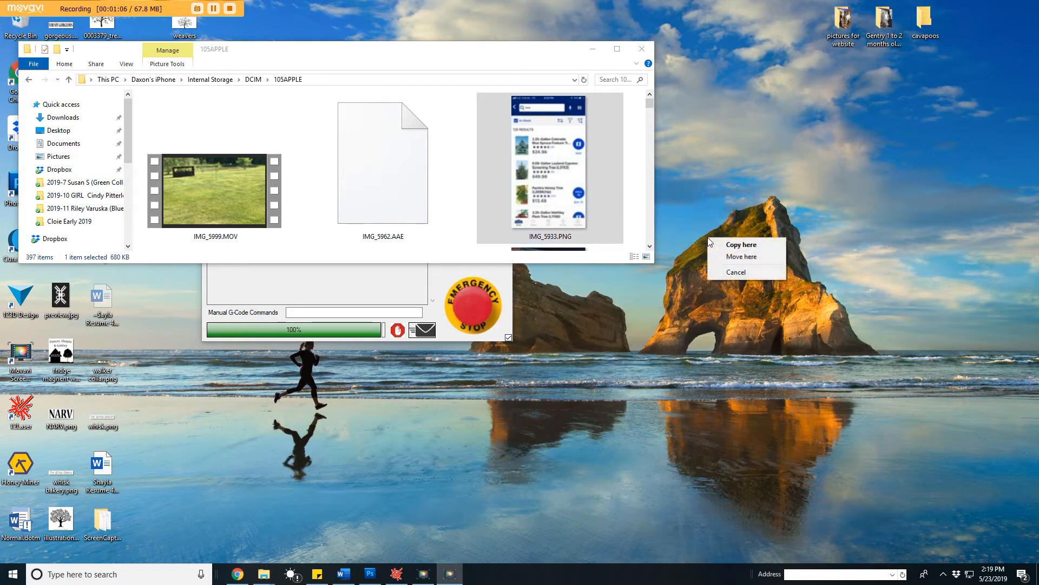
click(740, 259)
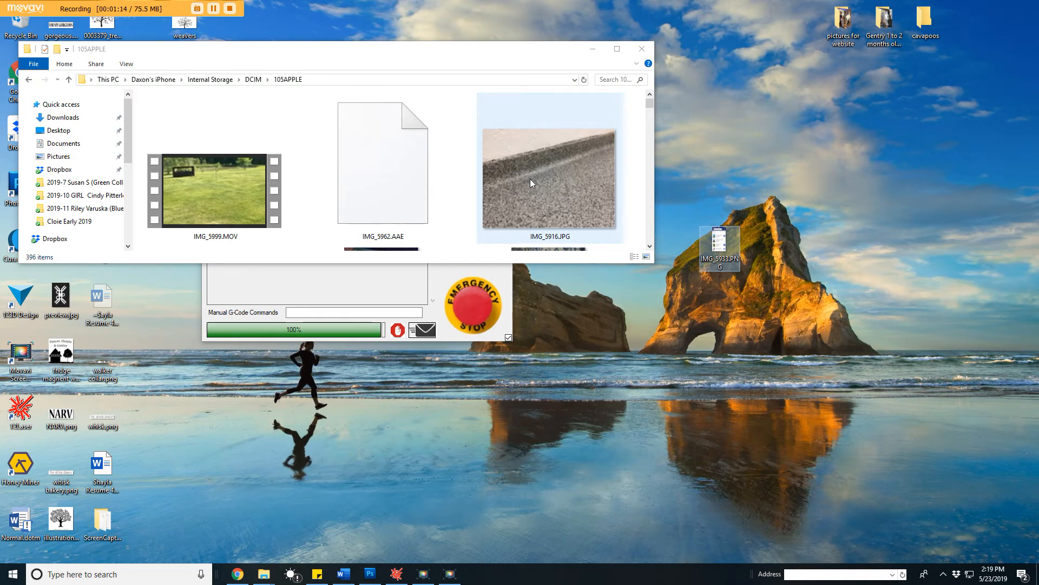
- Delete the moved IMG_5933.PNG from the desktop
right_click(717, 257)
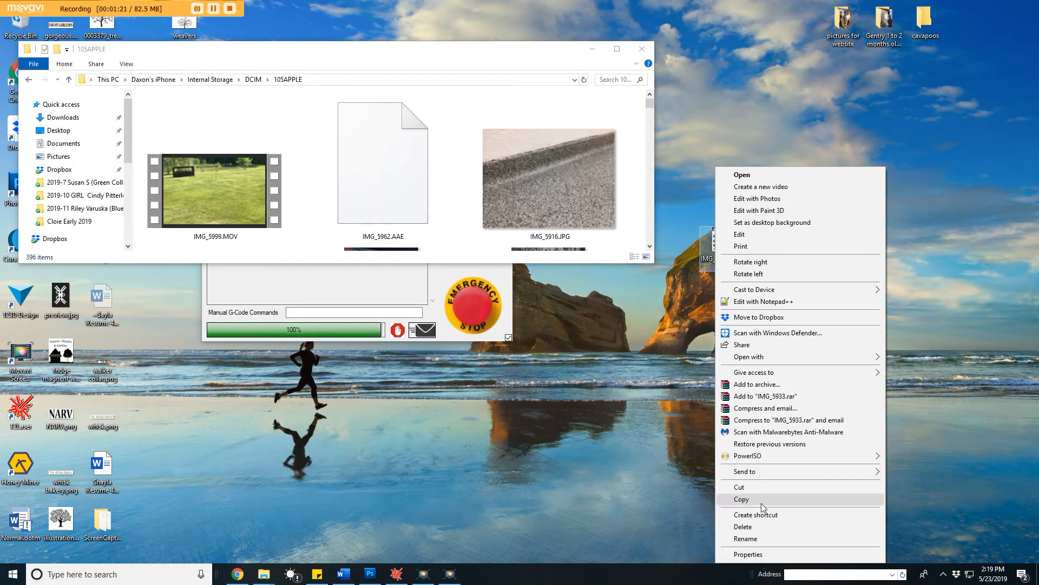
click(757, 528)
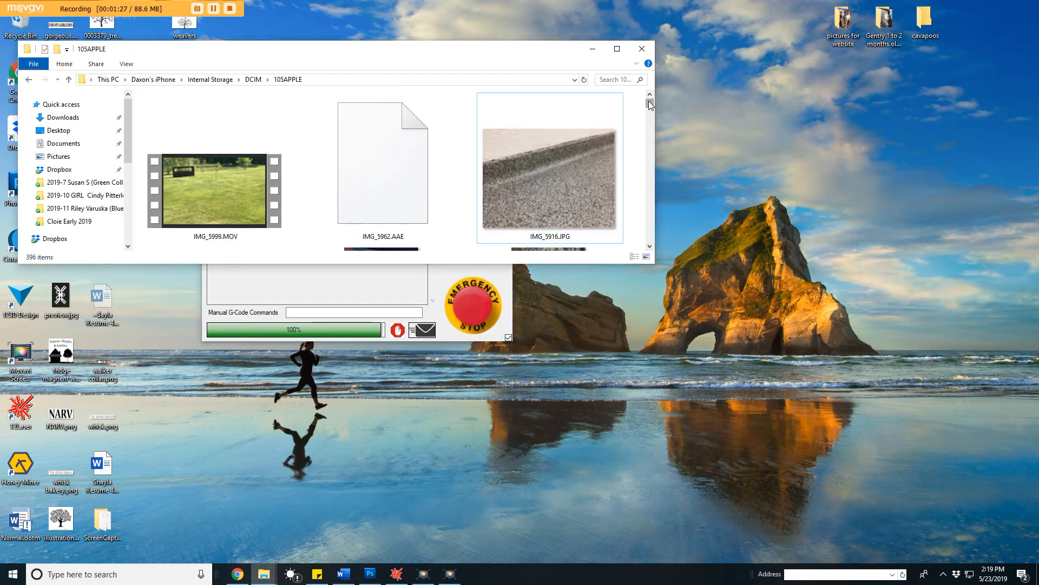
drag(649, 102, 649, 101)
mouse_move(550, 121)
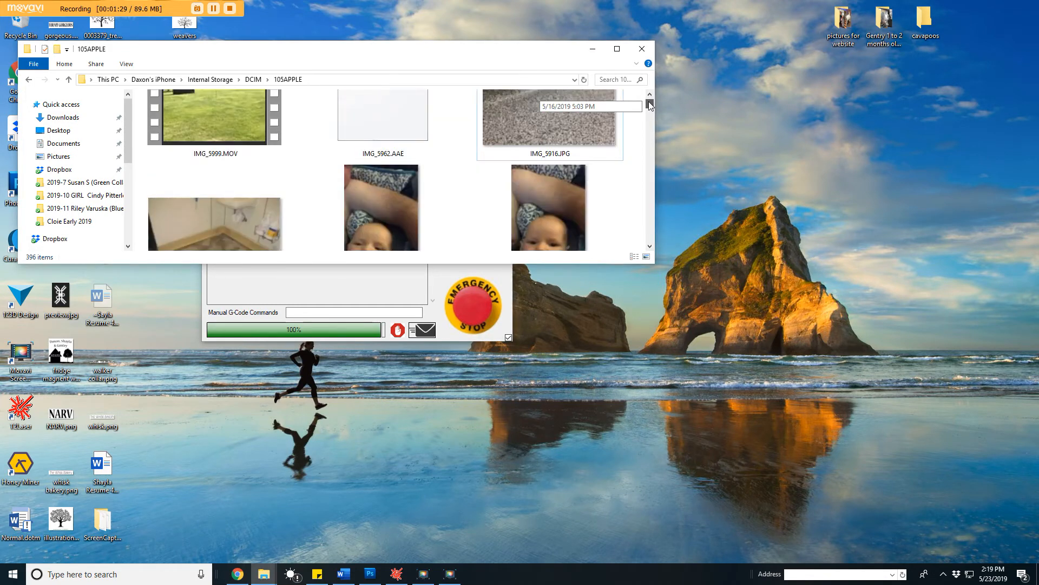
- Select IMG_5915 and IMG_5916.JPG together in the 105APPLE folder
ctrl+click(233, 225)
scroll(233, 225, down, 1)
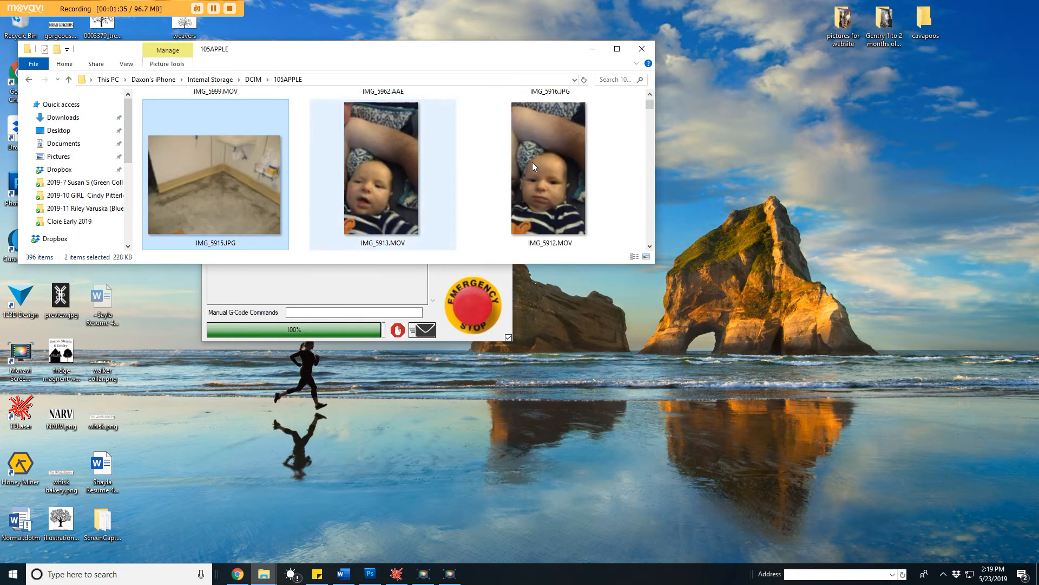
scroll(637, 110, up, 1)
ctrl+click(567, 178)
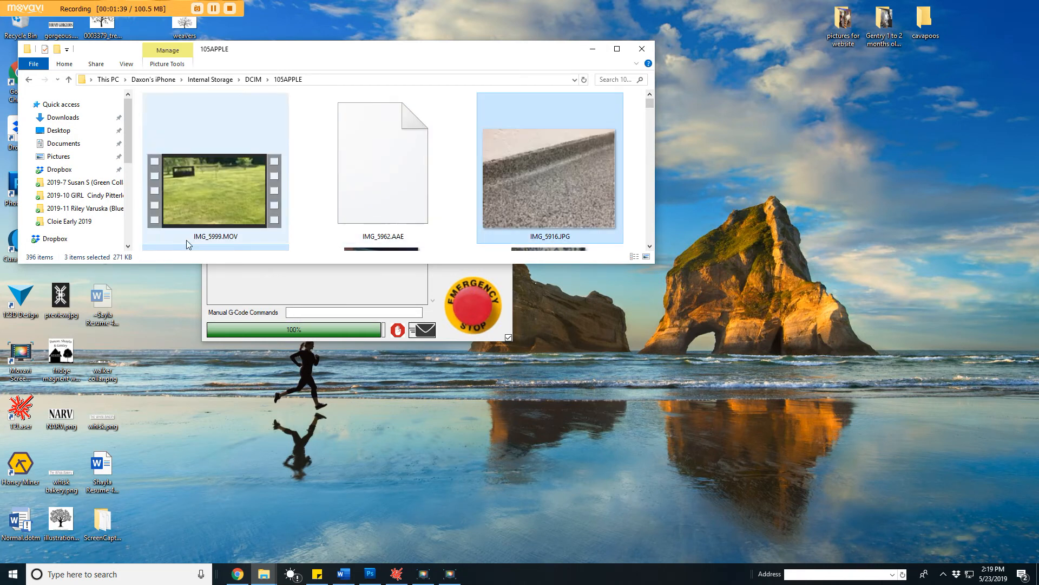
drag(199, 262, 198, 286)
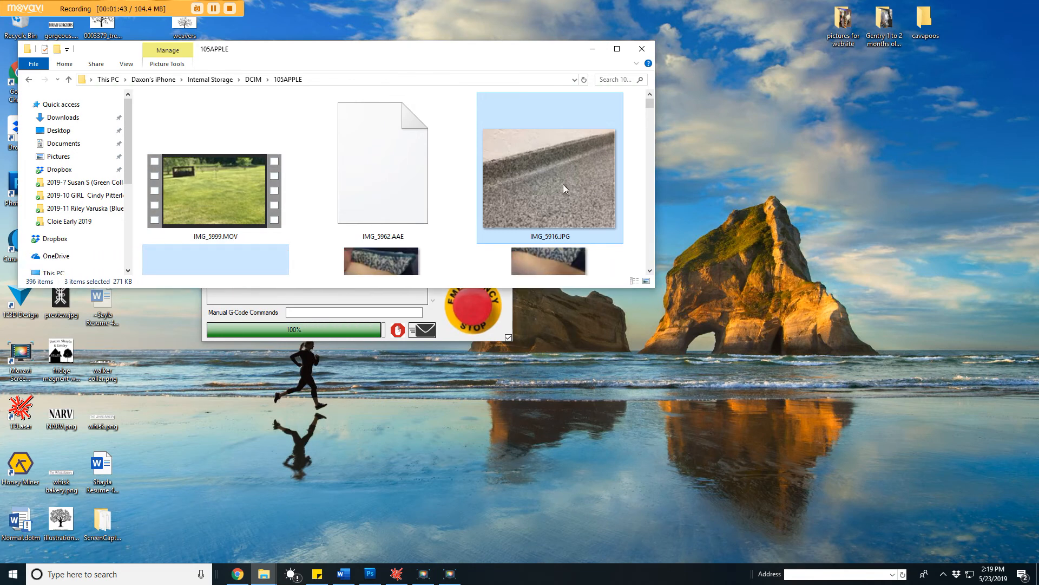
- Move the two selected photos onto the desktop via 'Move here'
drag(563, 184, 790, 239)
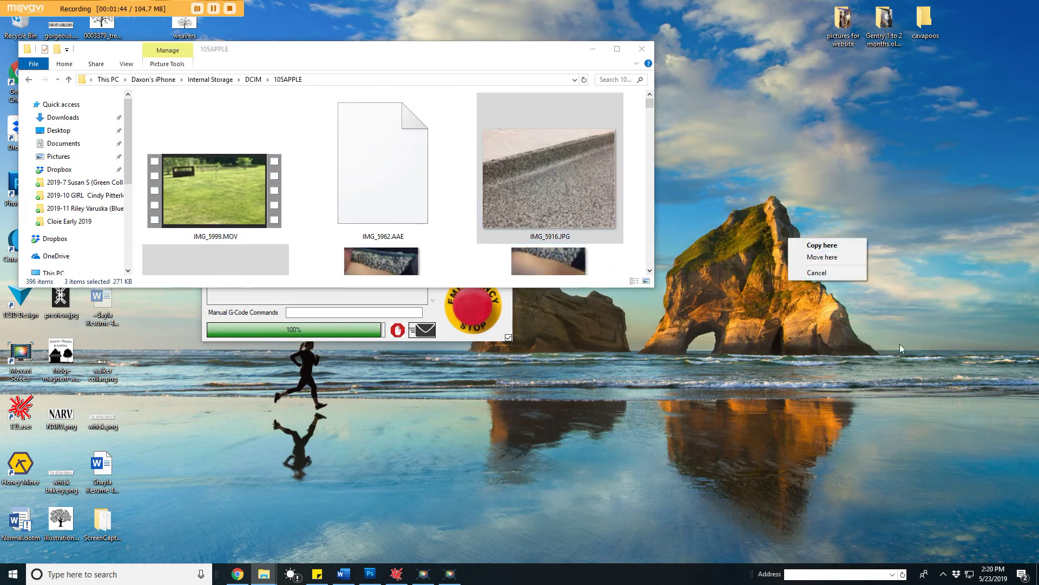
click(834, 257)
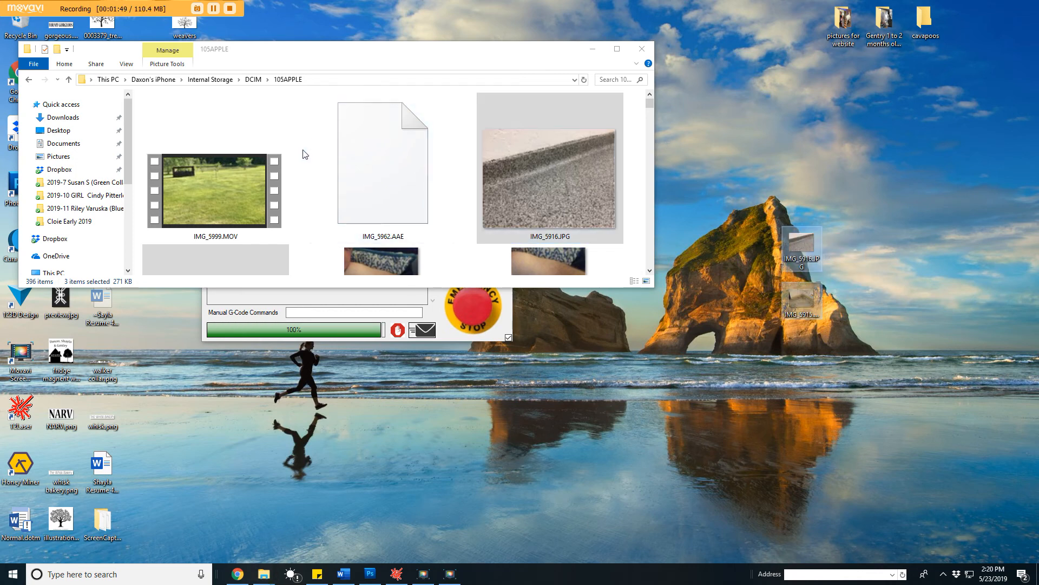
- Close the phone folder window and delete the moved photos from the desktop
click(592, 48)
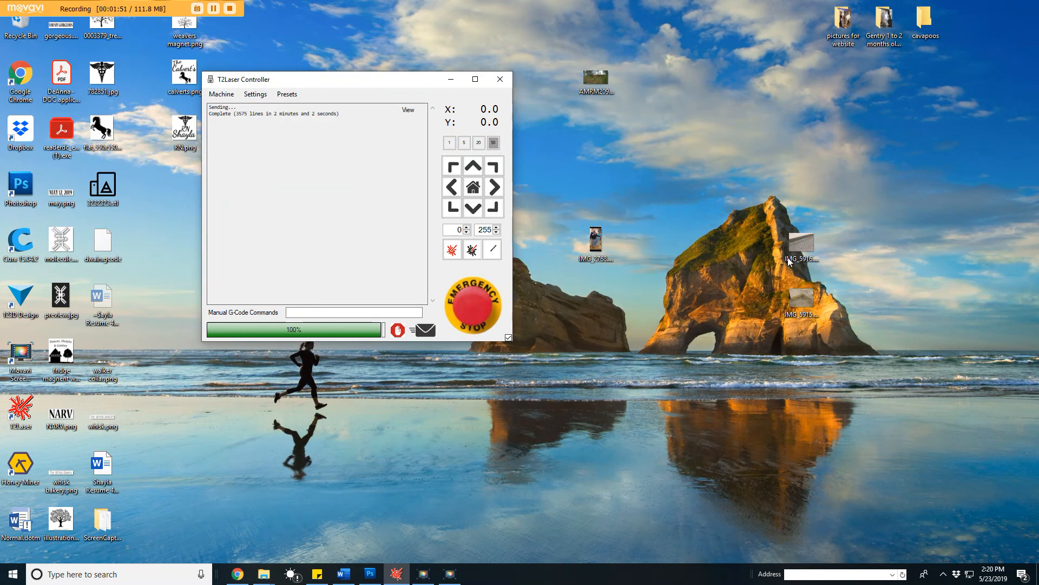
right_click(805, 305)
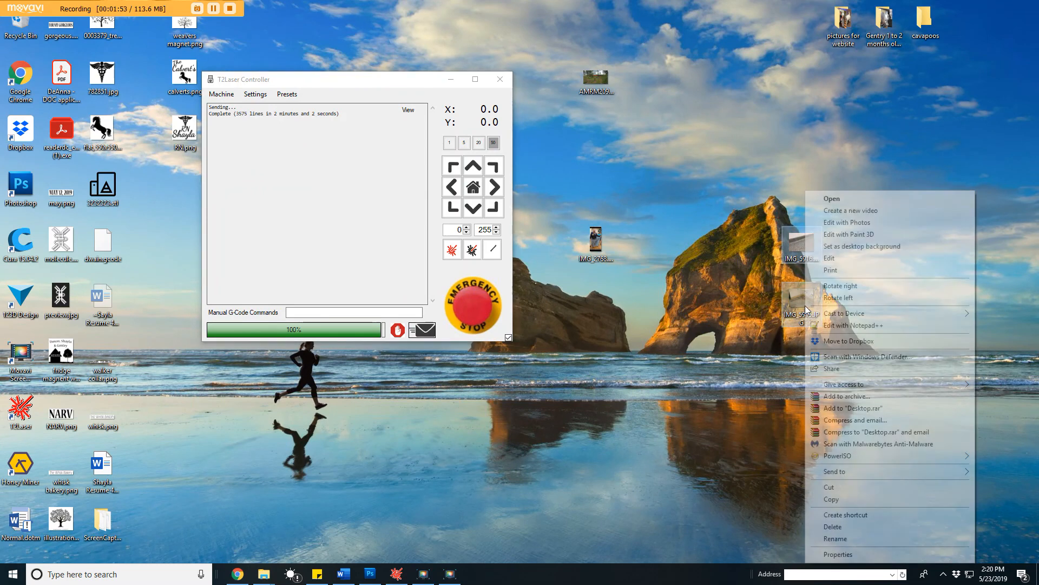
click(869, 528)
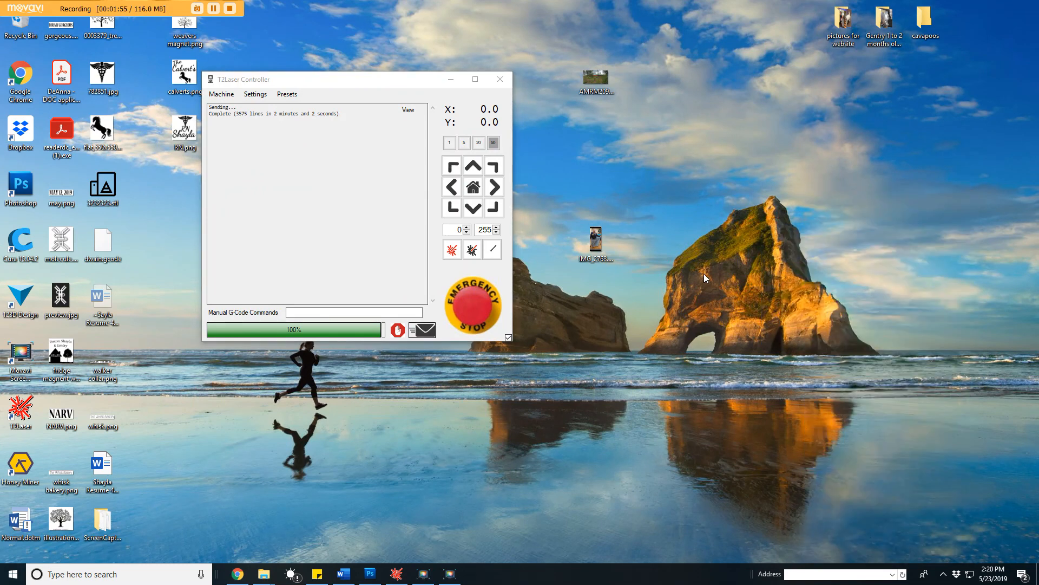